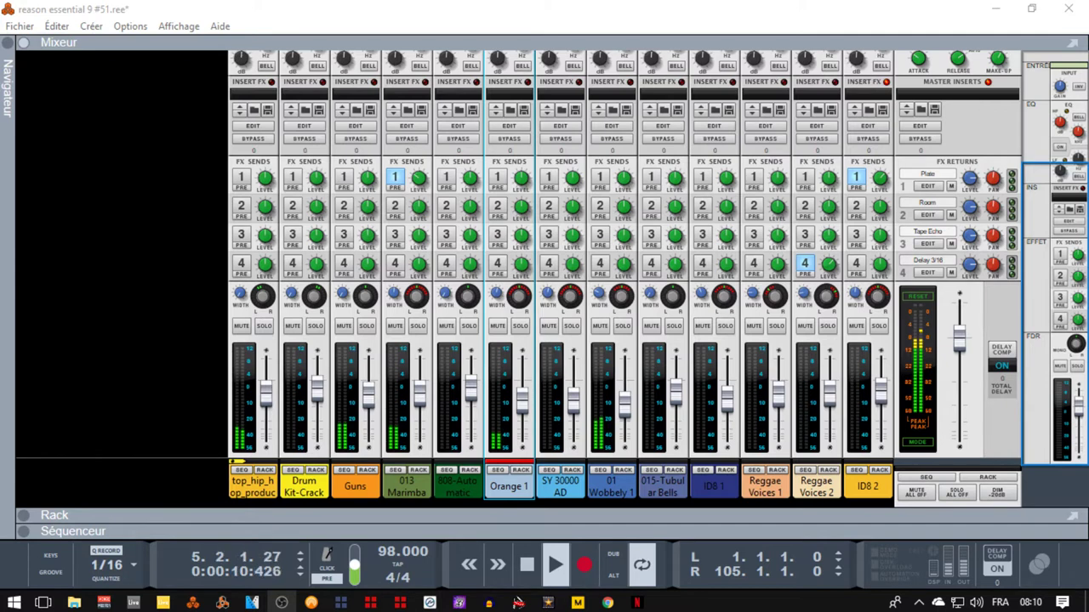
# Review the playing song in the mixer, rack and sequencer views, finishing on the sequencer's upper drum tracks
pyautogui.click(741, 14)
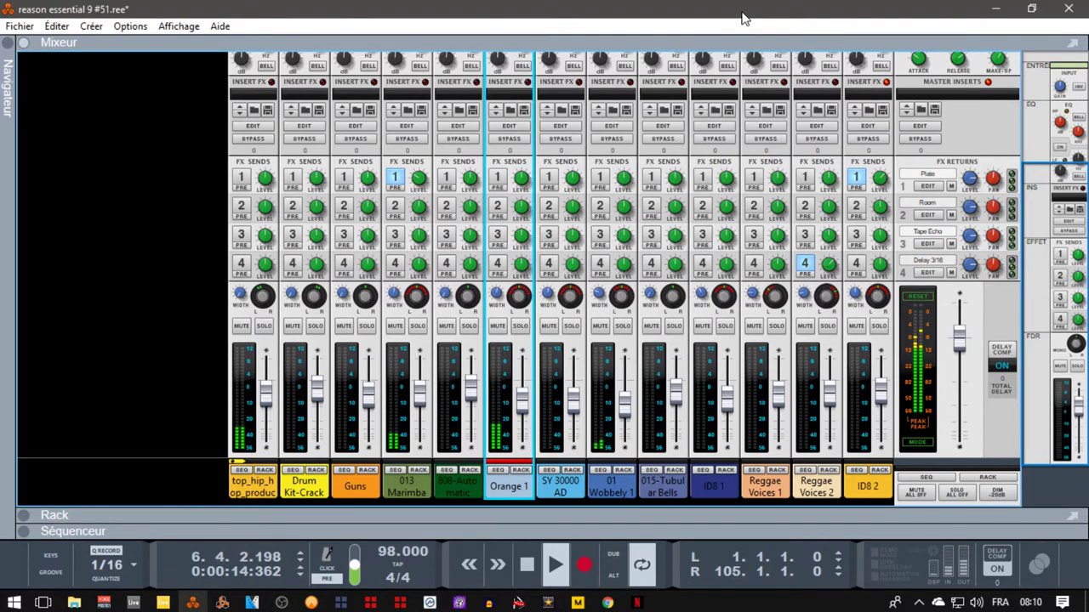
pyautogui.press('F7')
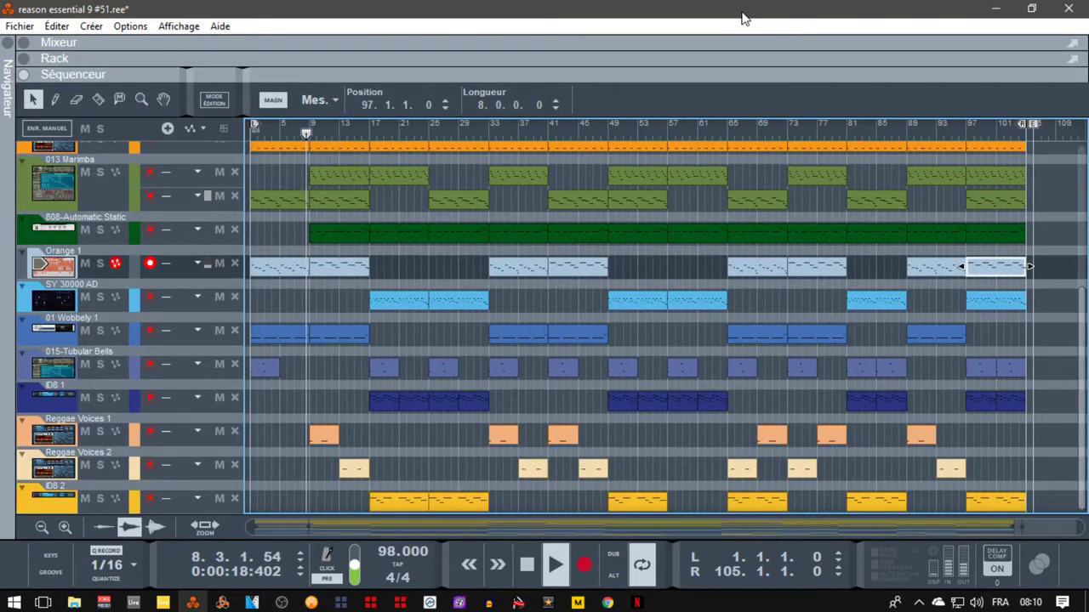
pyautogui.press('F7')
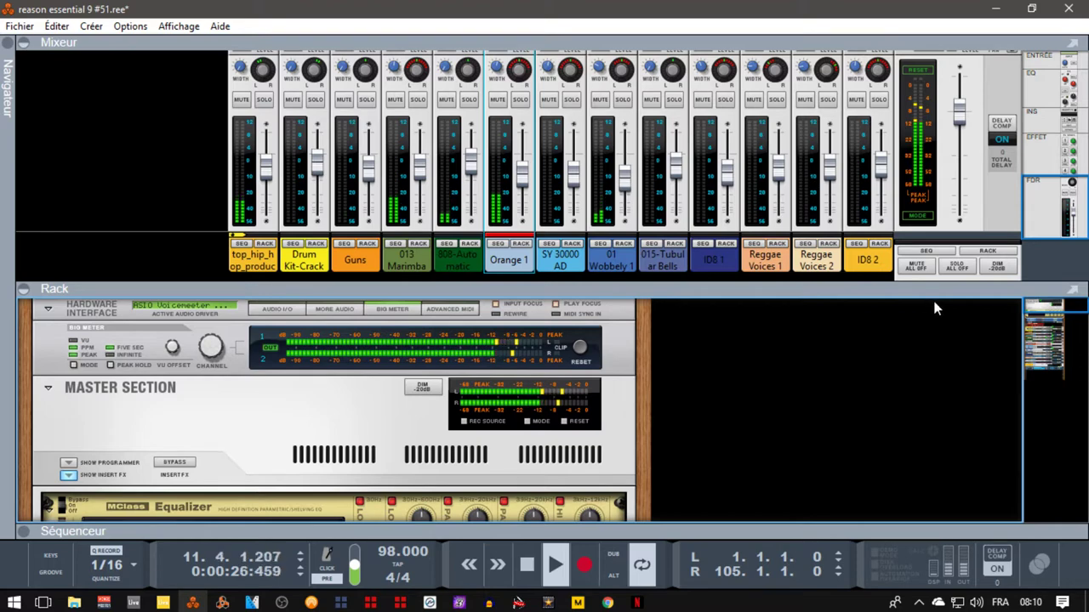
pyautogui.press('F6')
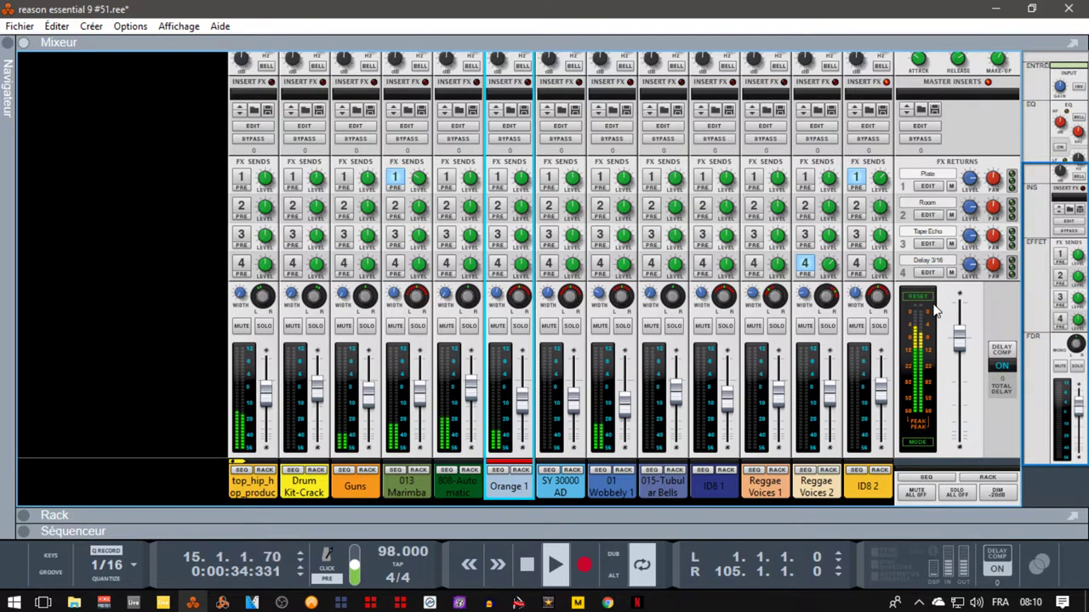
pyautogui.press('F7')
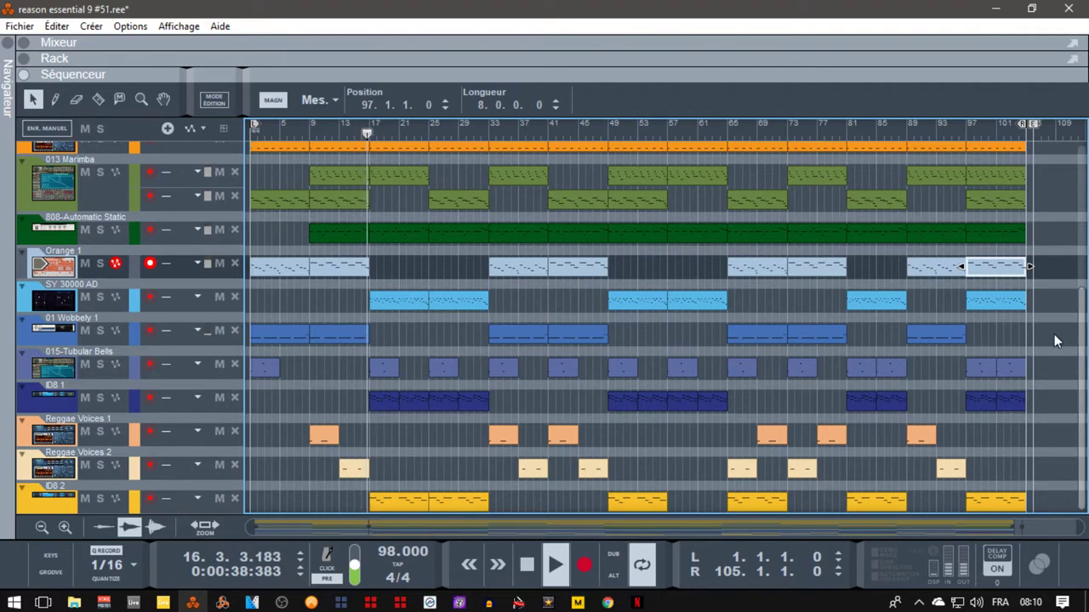
pyautogui.moveTo(1082, 348); pyautogui.dragTo(1087, 244)
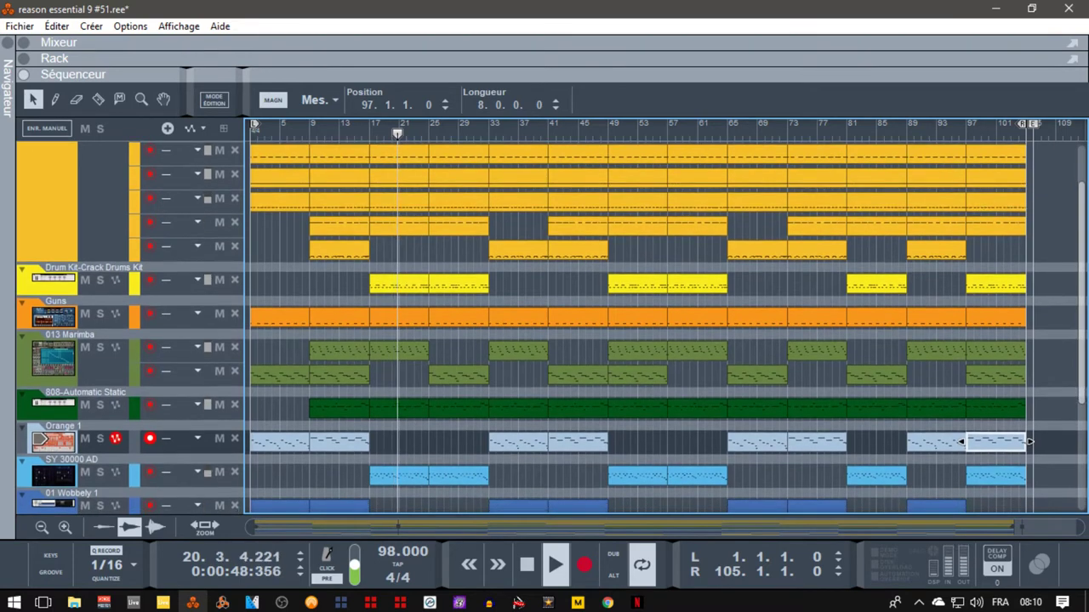
# Show the rack full size and unfold the Redrum drum machine and the Drum Kit-Crack Drums Kit device
pyautogui.press('F6')
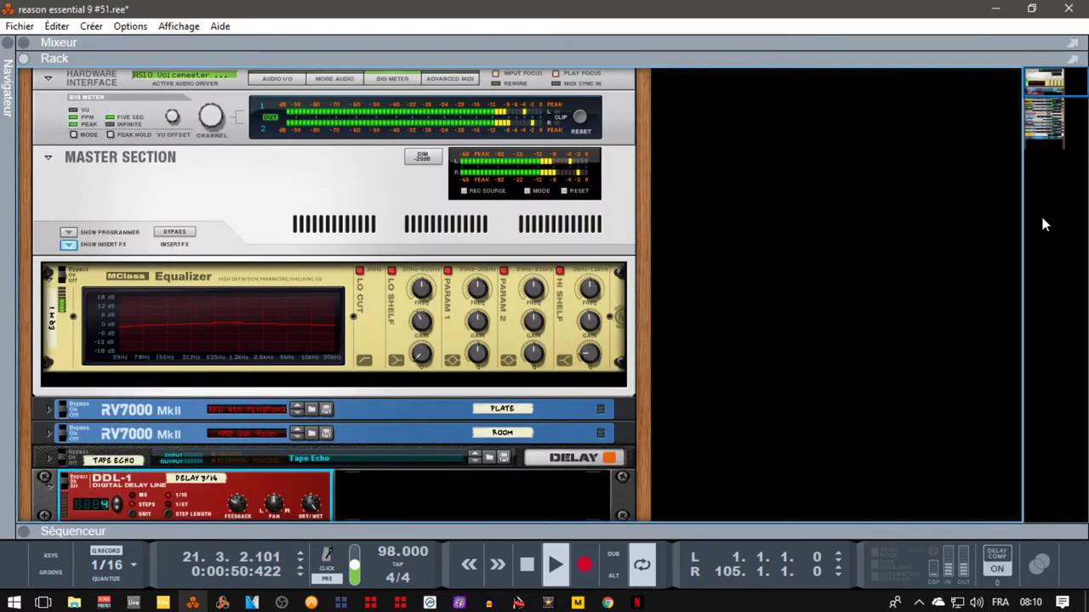
pyautogui.moveTo(1055, 84); pyautogui.dragTo(1059, 119)
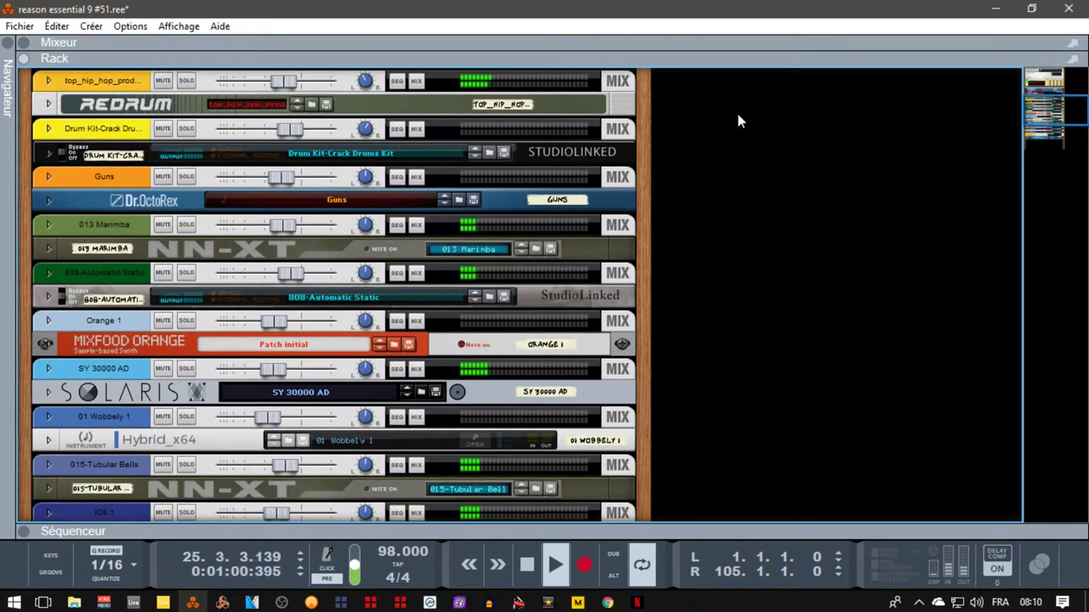
pyautogui.click(49, 104)
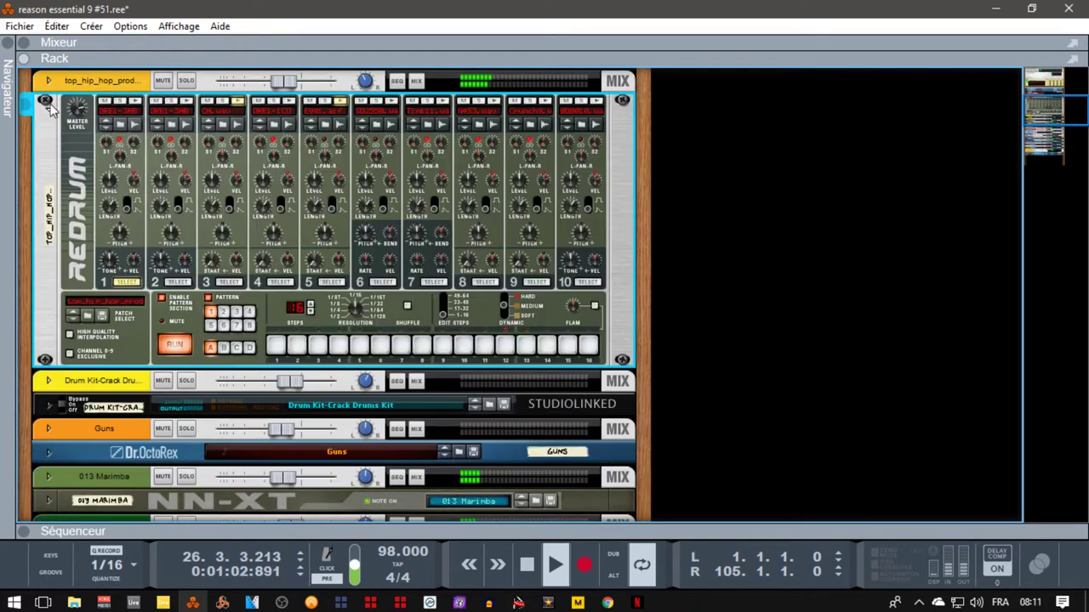
pyautogui.click(48, 408)
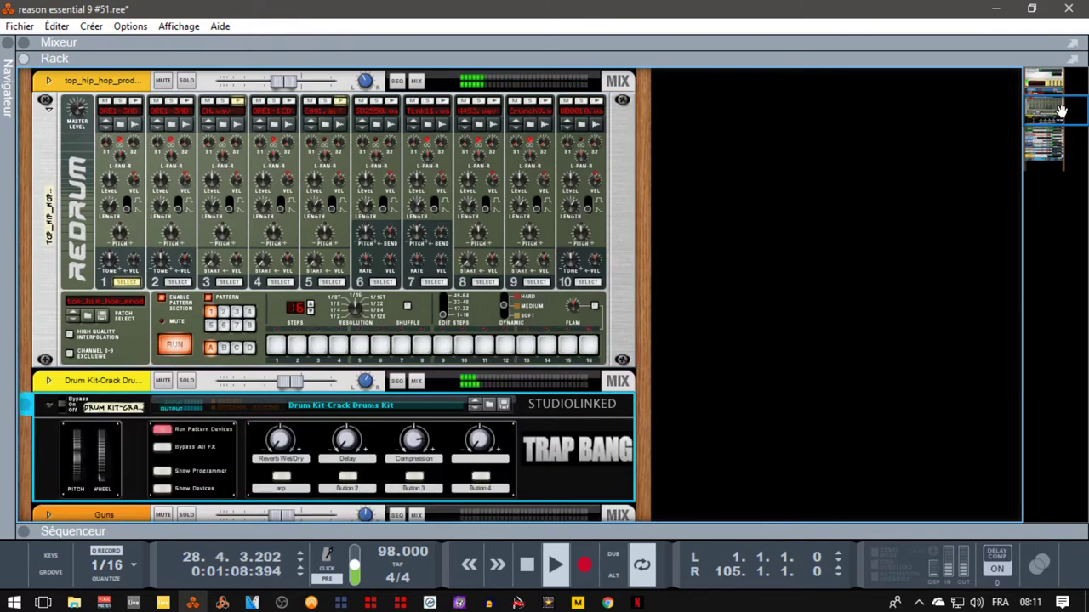
# Unfold the Guns Dr. OctoRex, the 013 Marimba NN-XT and the 808-Automatic Static device in the rack
pyautogui.moveTo(1060, 112); pyautogui.dragTo(1061, 132)
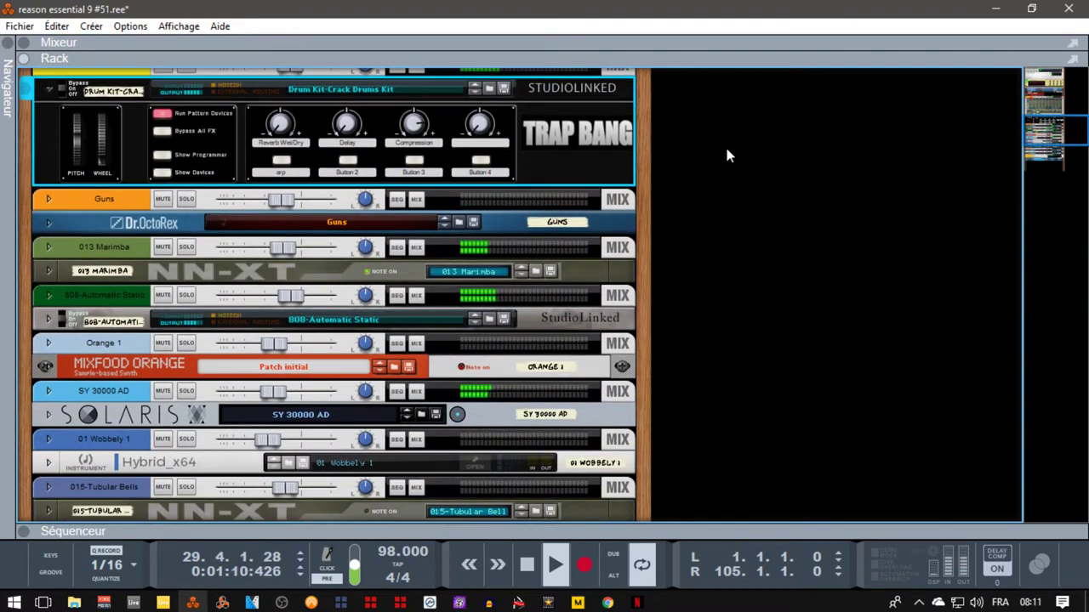
pyautogui.click(48, 224)
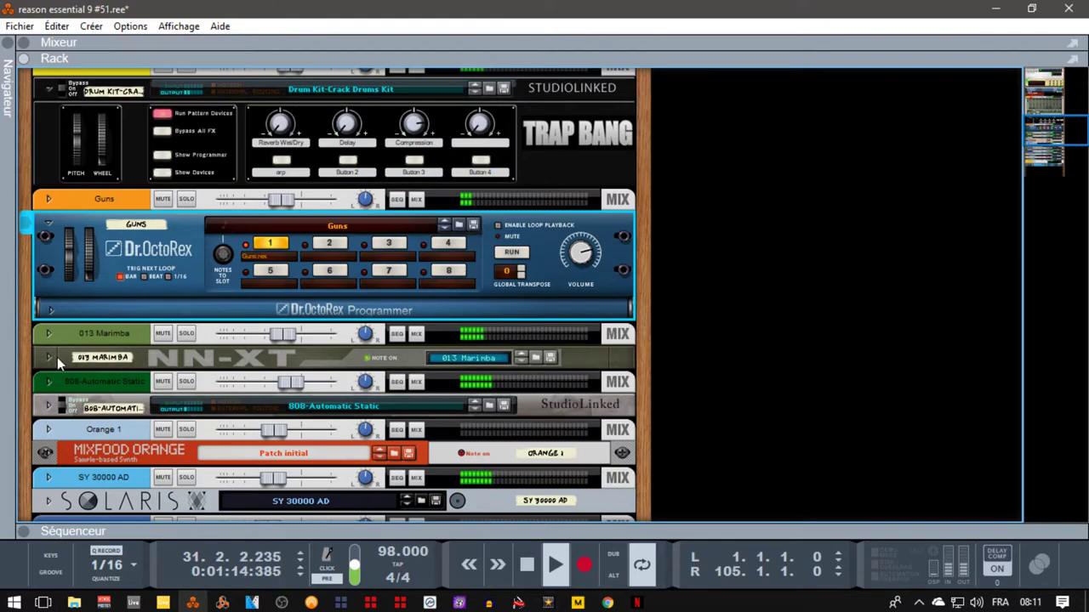
pyautogui.click(46, 358)
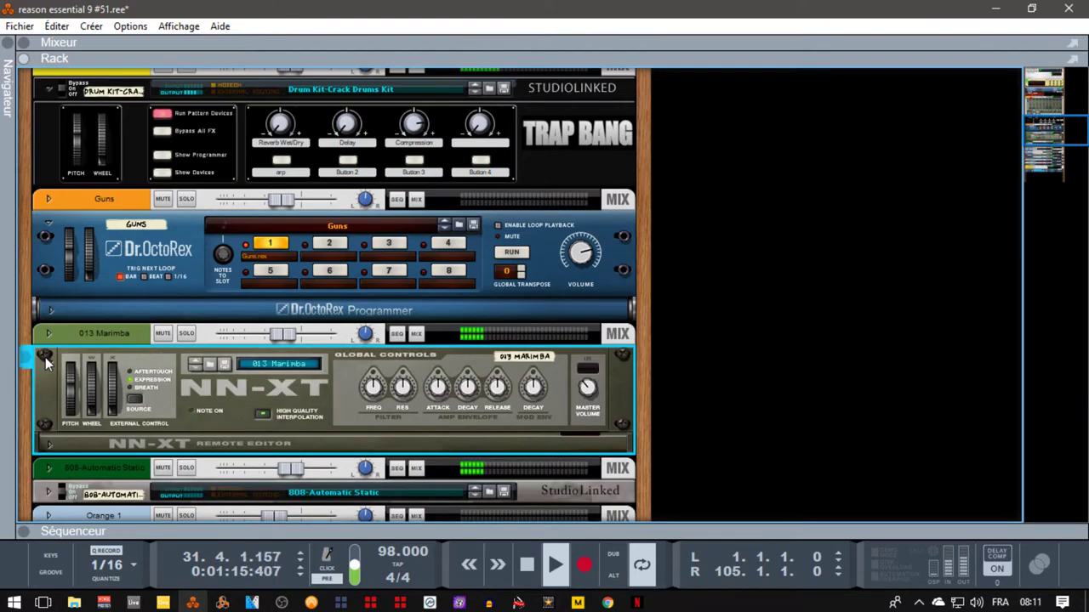
pyautogui.click(48, 492)
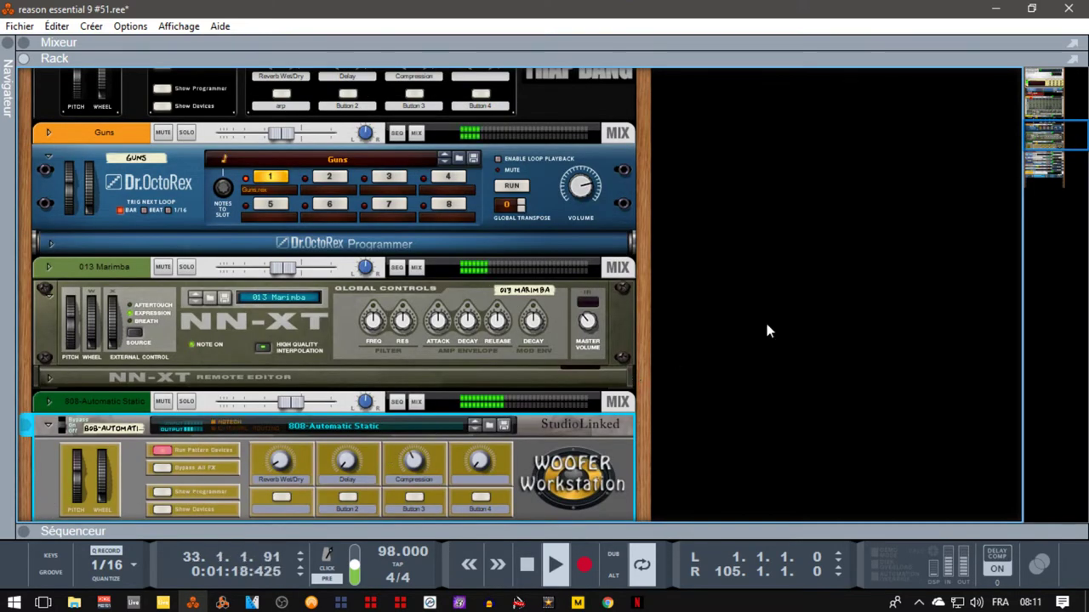
# Unfold the Mixfood Orange synth and the Solaris synth with the SY 30000 AD patch
pyautogui.moveTo(1048, 130); pyautogui.dragTo(1052, 153)
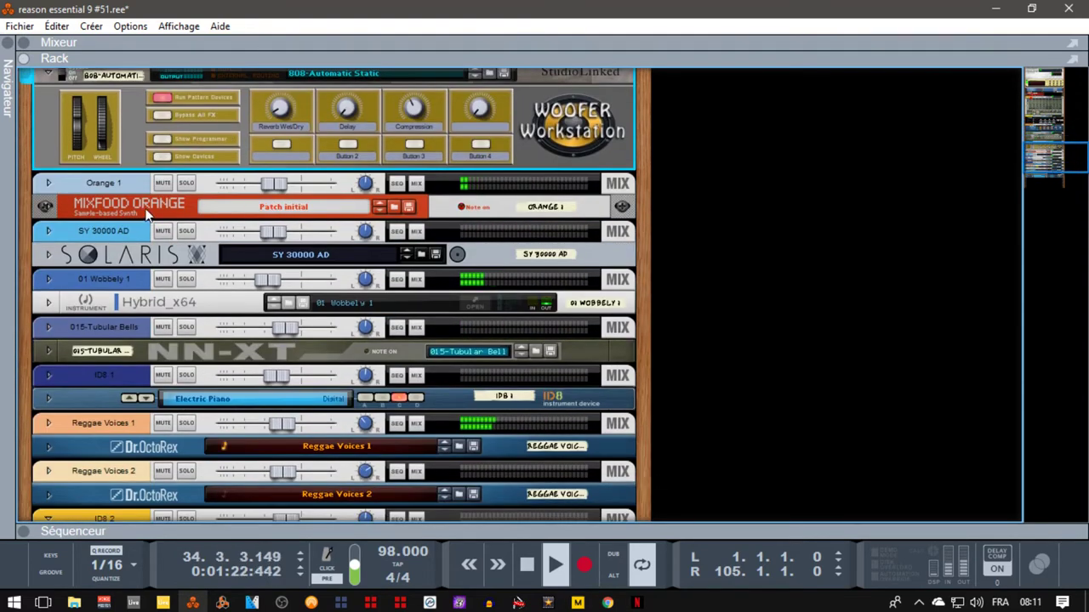
pyautogui.click(47, 208)
pyautogui.click(49, 210)
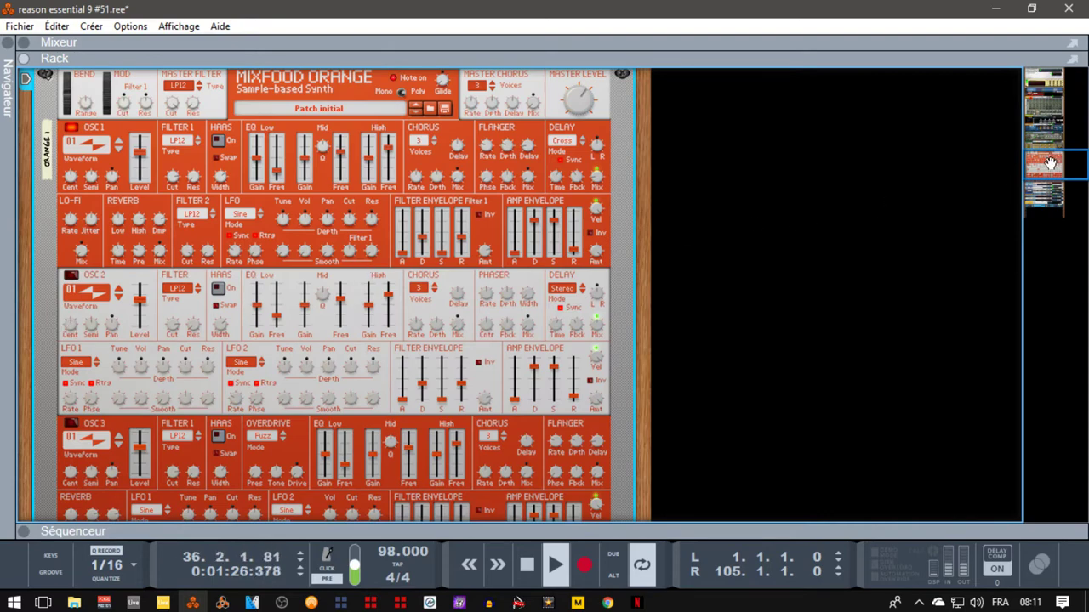
pyautogui.moveTo(1051, 162)
pyautogui.mouseDown()
pyautogui.moveTo(1048, 195)
pyautogui.moveTo(1046, 182)
pyautogui.mouseUp()
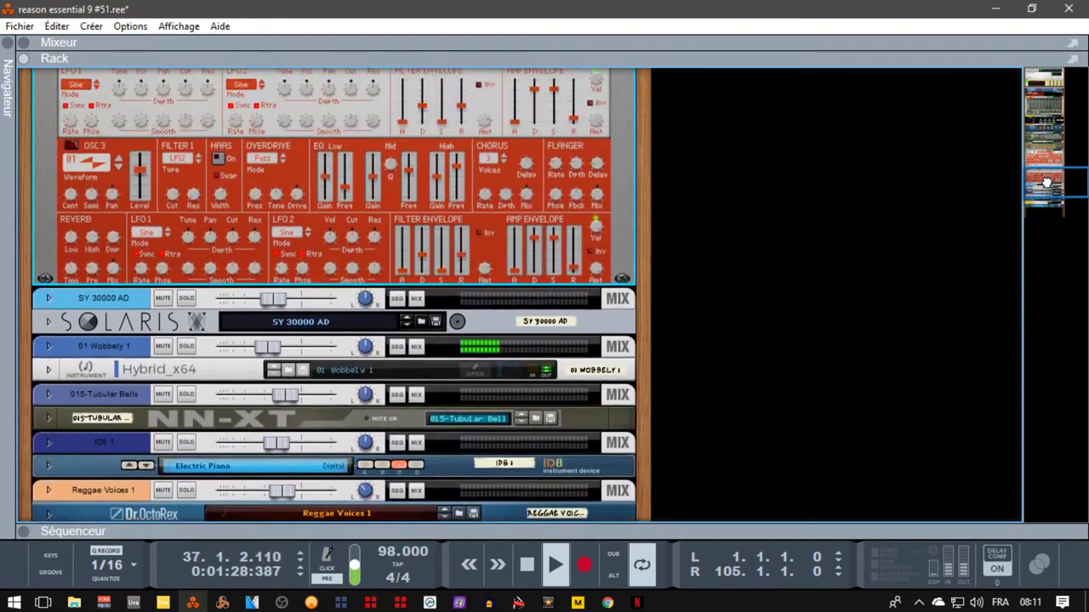
pyautogui.click(48, 323)
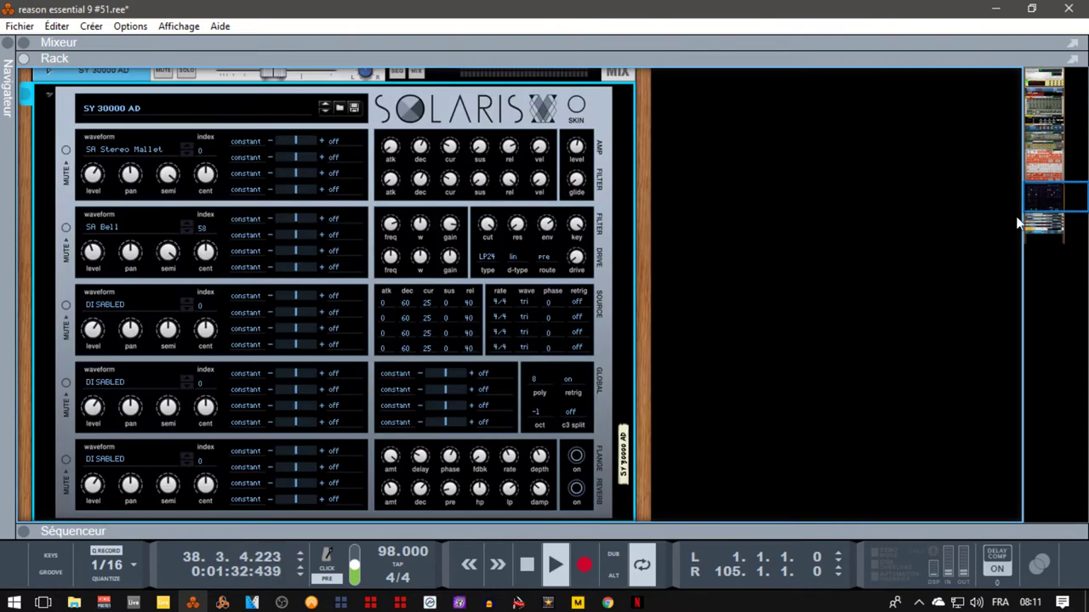
# Unfold the Hybrid_x64 instrument, the 015-Tubular Bells NN-XT and the Electric Piano ID8 further down the rack
pyautogui.moveTo(1052, 199); pyautogui.dragTo(1053, 225)
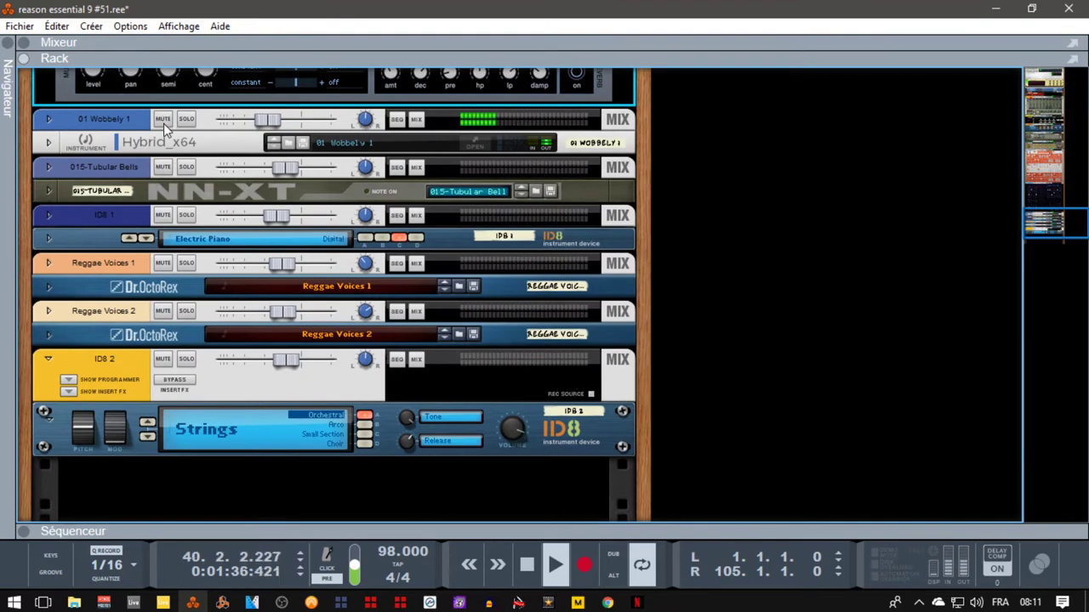
pyautogui.click(49, 144)
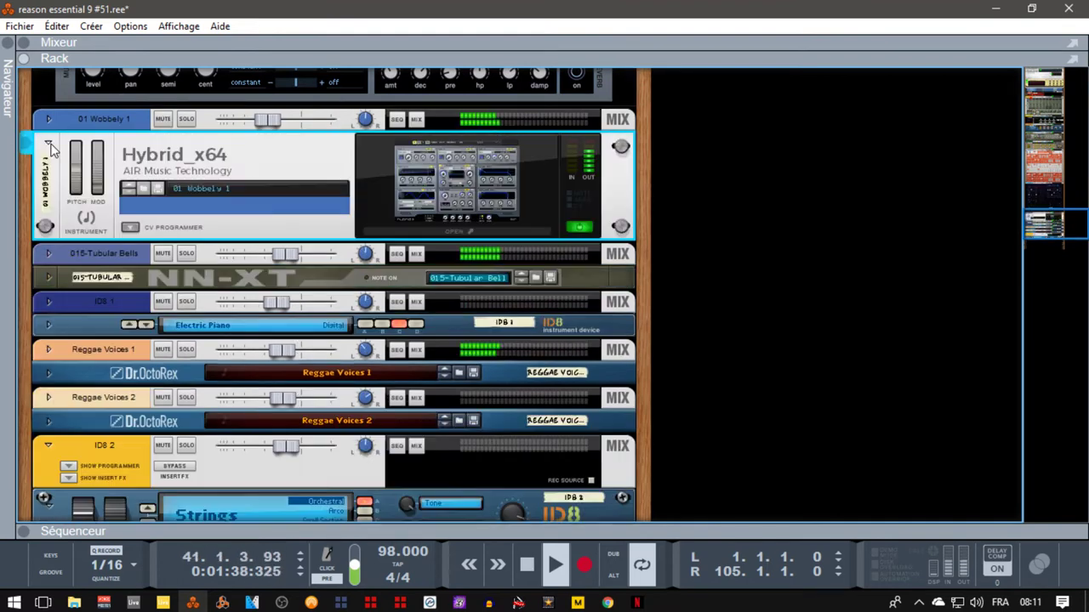
pyautogui.click(48, 280)
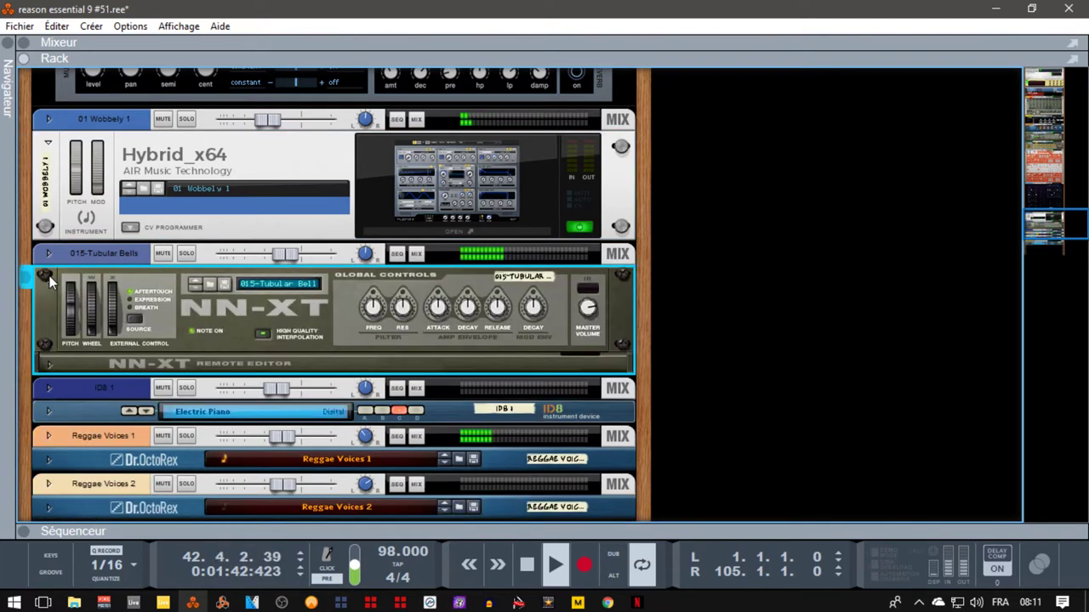
pyautogui.click(49, 412)
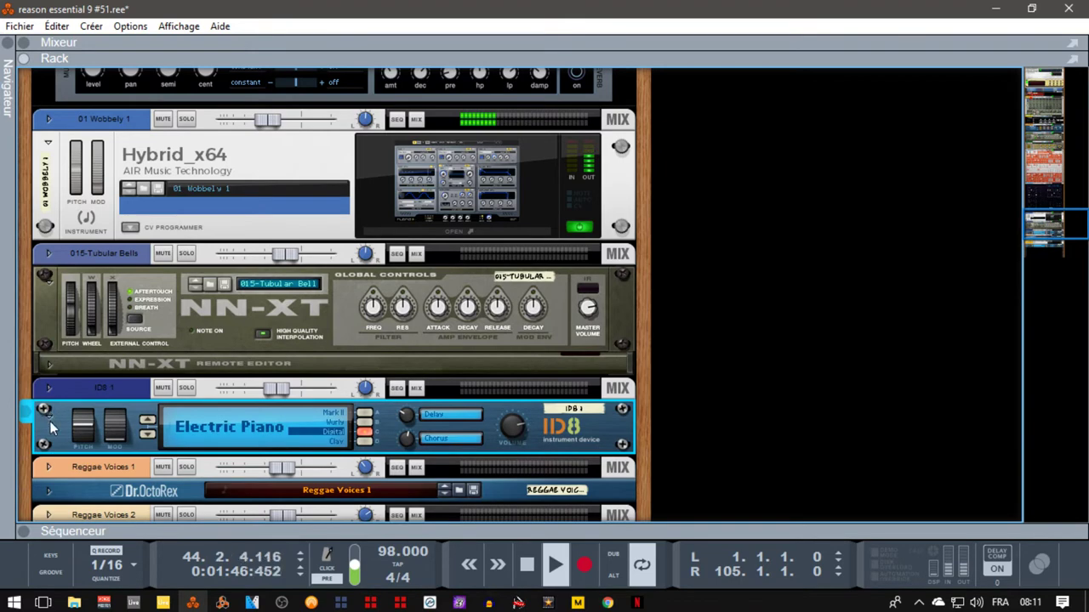
# Unfold the two Dr. OctoRex players, Reggae Voices 1 and Reggae Voices 2
pyautogui.click(47, 492)
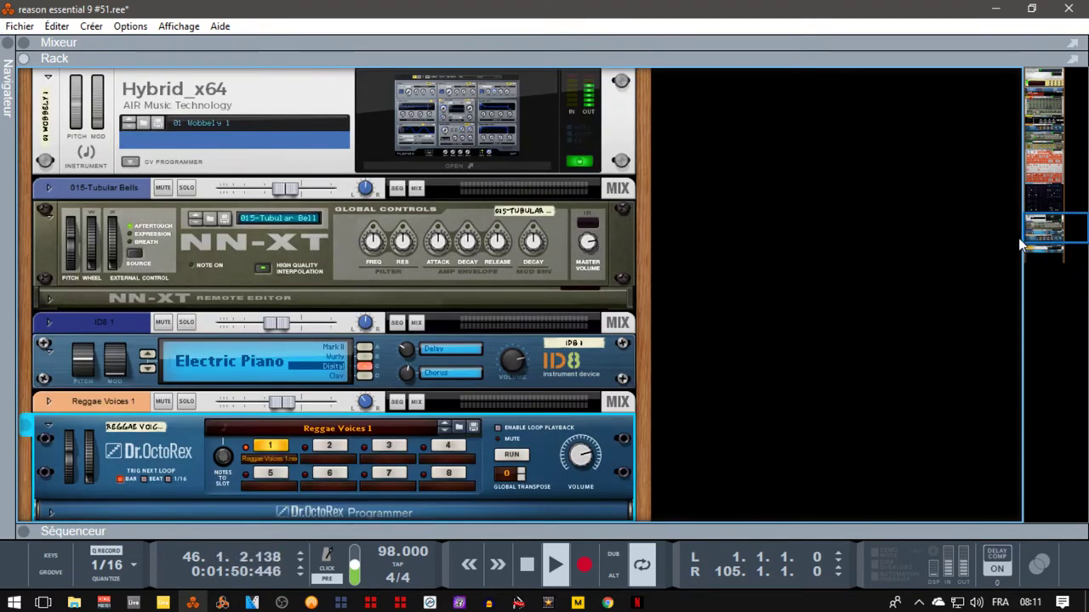
pyautogui.moveTo(1044, 230); pyautogui.dragTo(1044, 251)
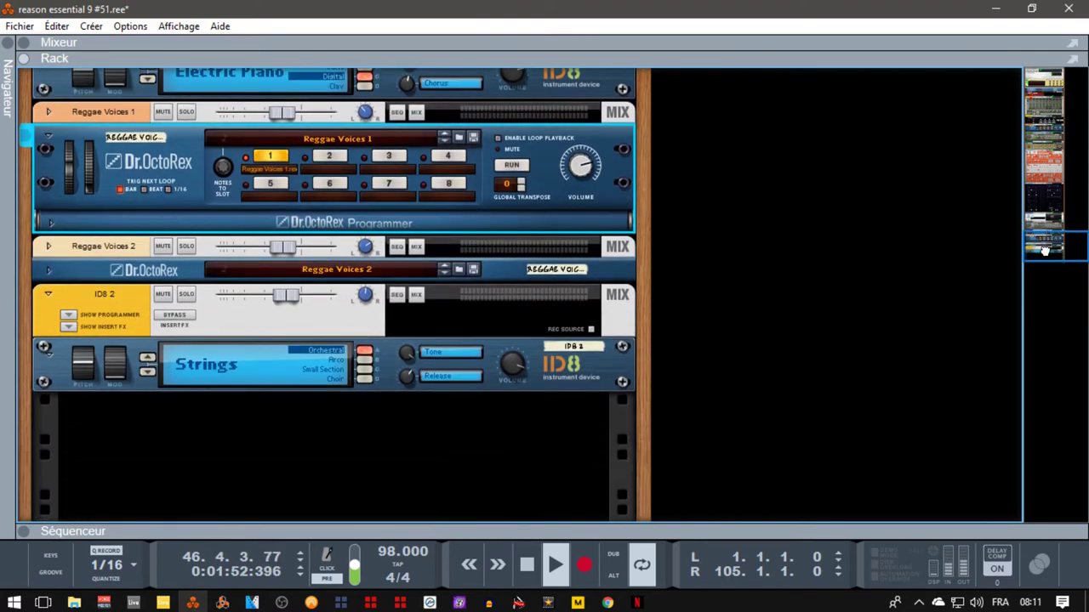
pyautogui.click(40, 273)
pyautogui.click(48, 272)
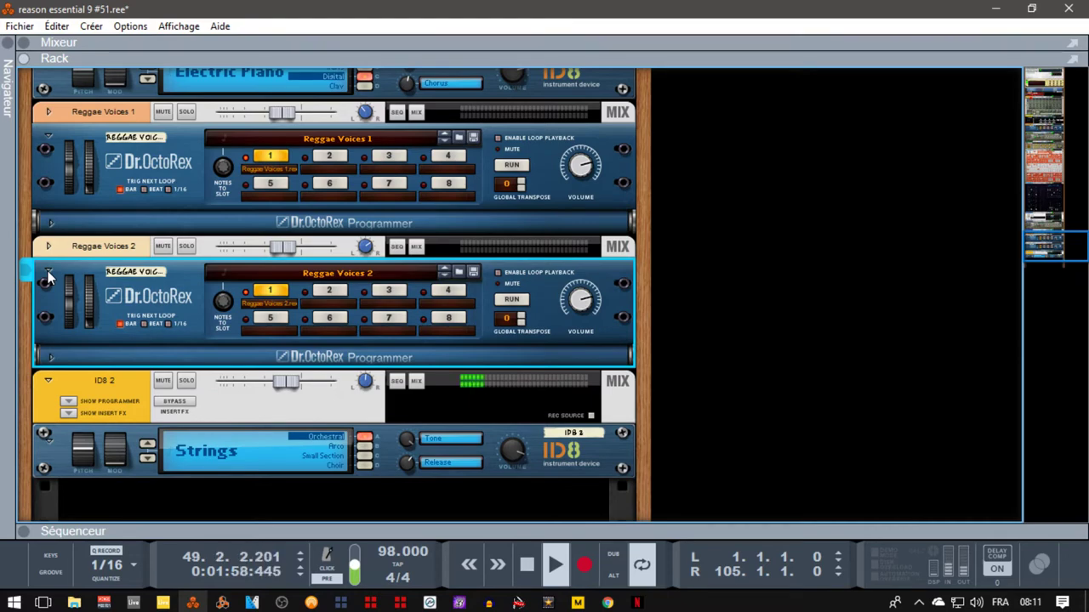
# Examine the arrangement in the sequencer and the channels in the full mixer, including the sequencer's lower tracks
pyautogui.press('F7')
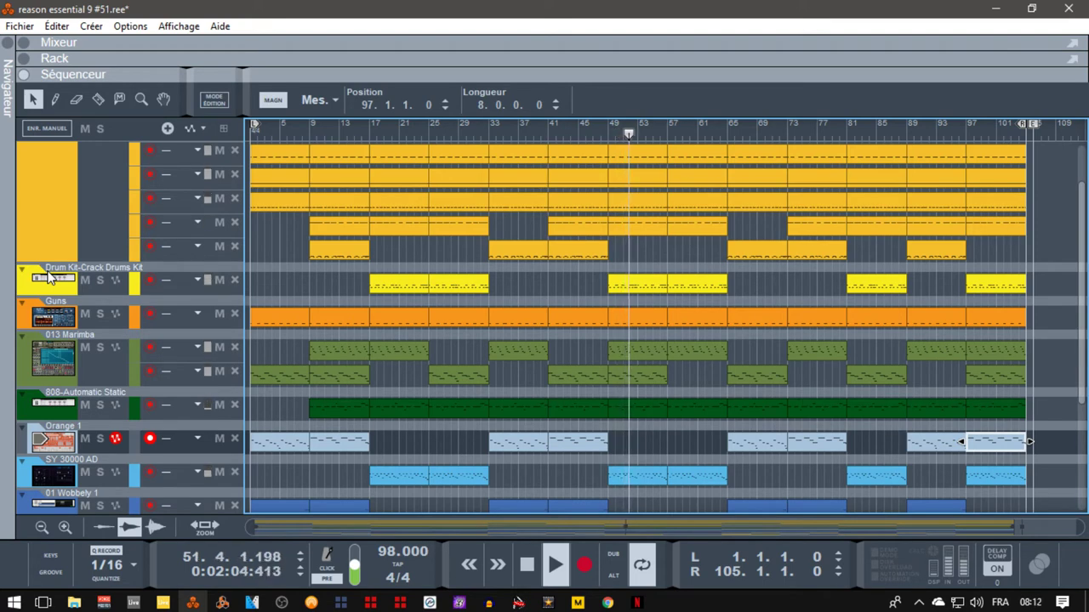
pyautogui.press('F5')
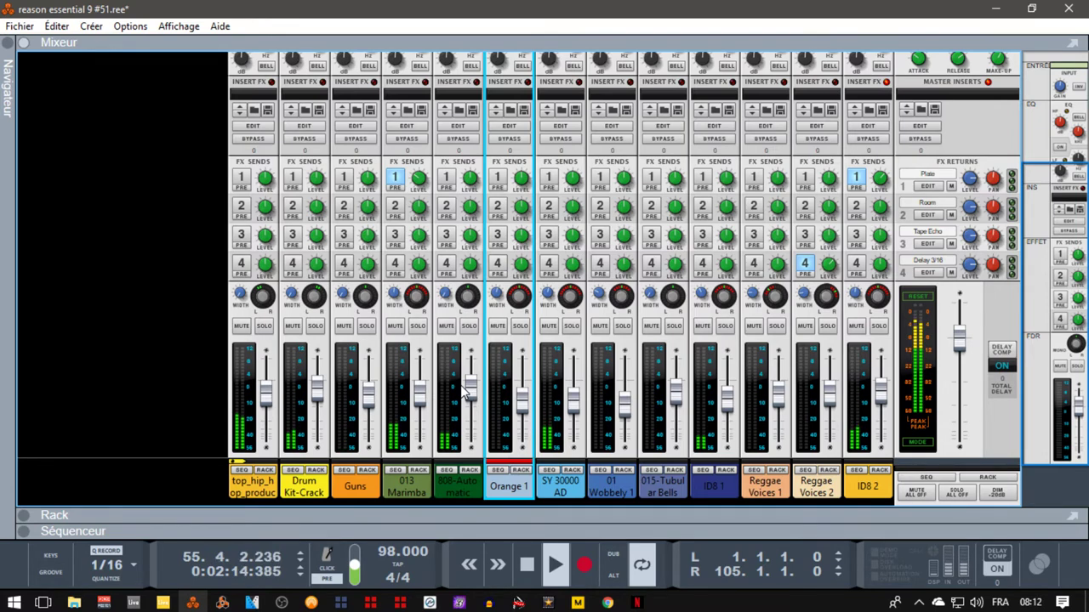
pyautogui.press('F7')
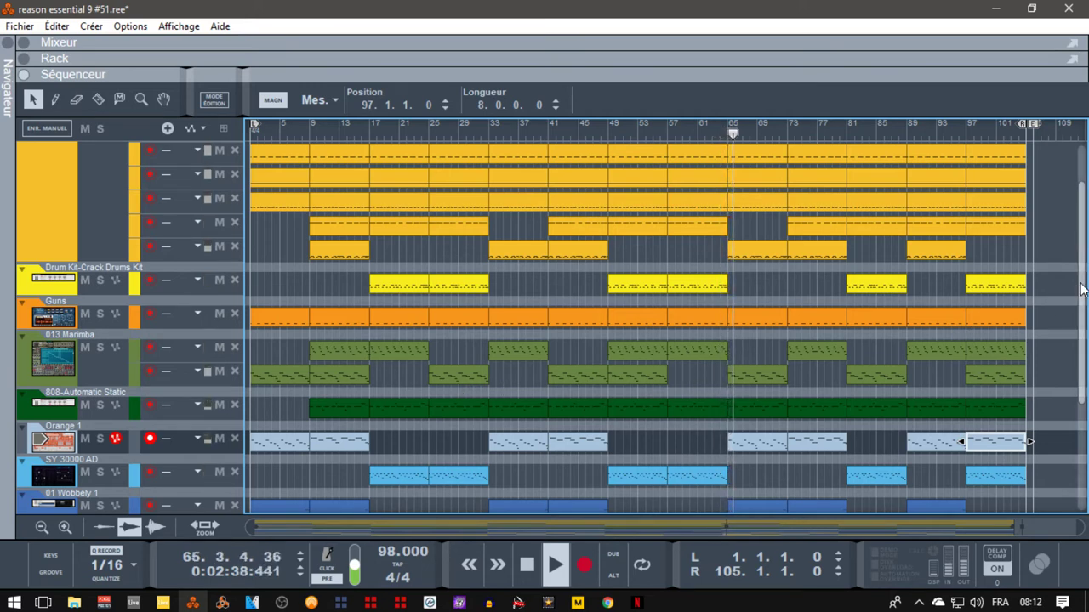
pyautogui.moveTo(1080, 289); pyautogui.dragTo(1083, 385)
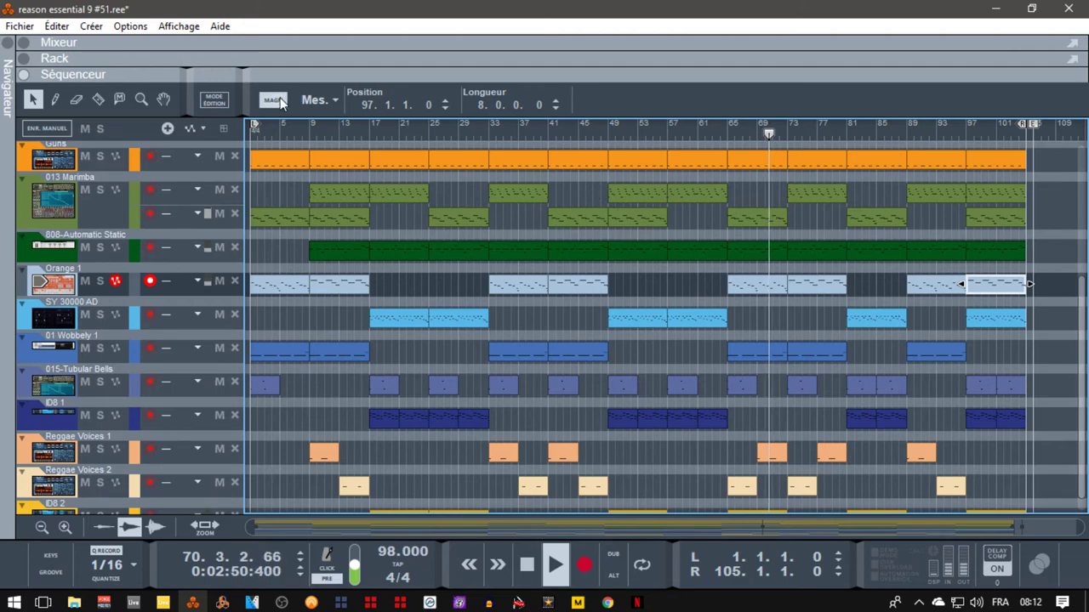
# Switch to the mixer and rack view and show the rack devices of the top_hip_hop, Drum Kit-Crack, Guns, 013 Marimba and 808-Automatic channels in turn
pyautogui.click(26, 78)
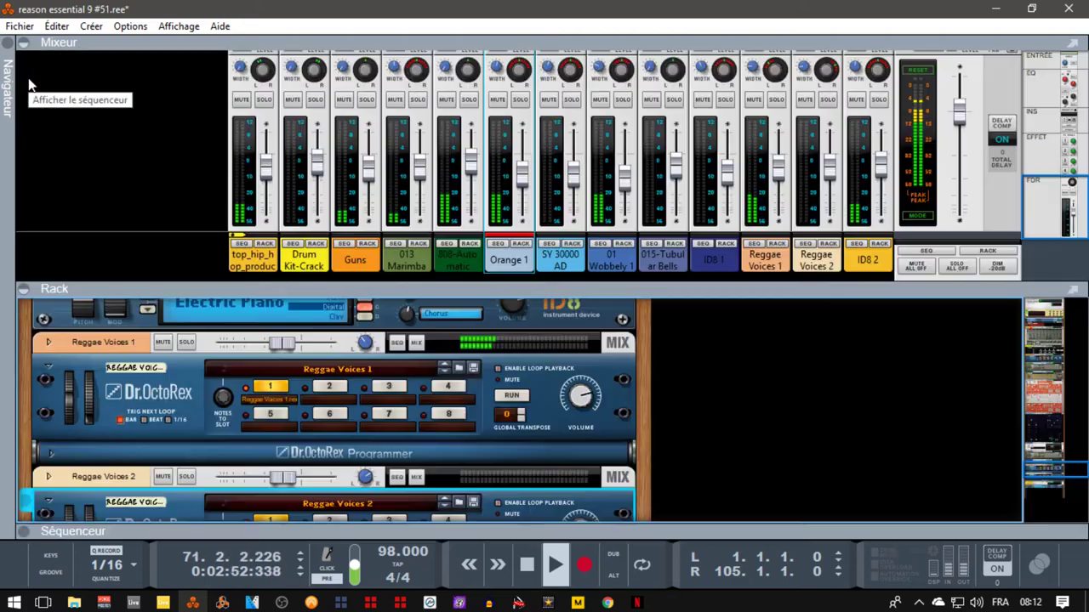
pyautogui.click(266, 244)
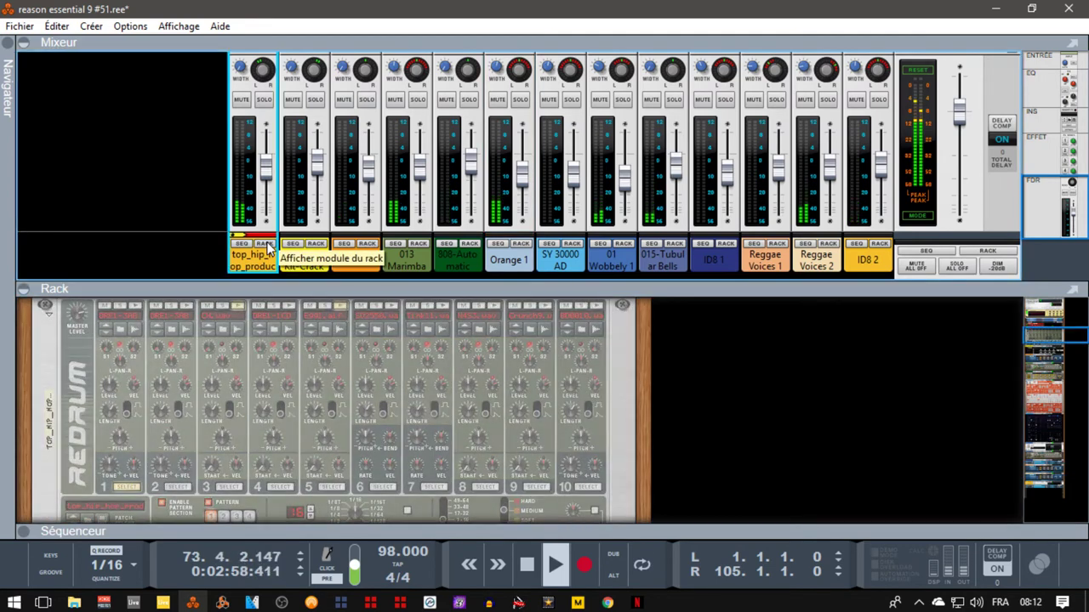
pyautogui.click(316, 245)
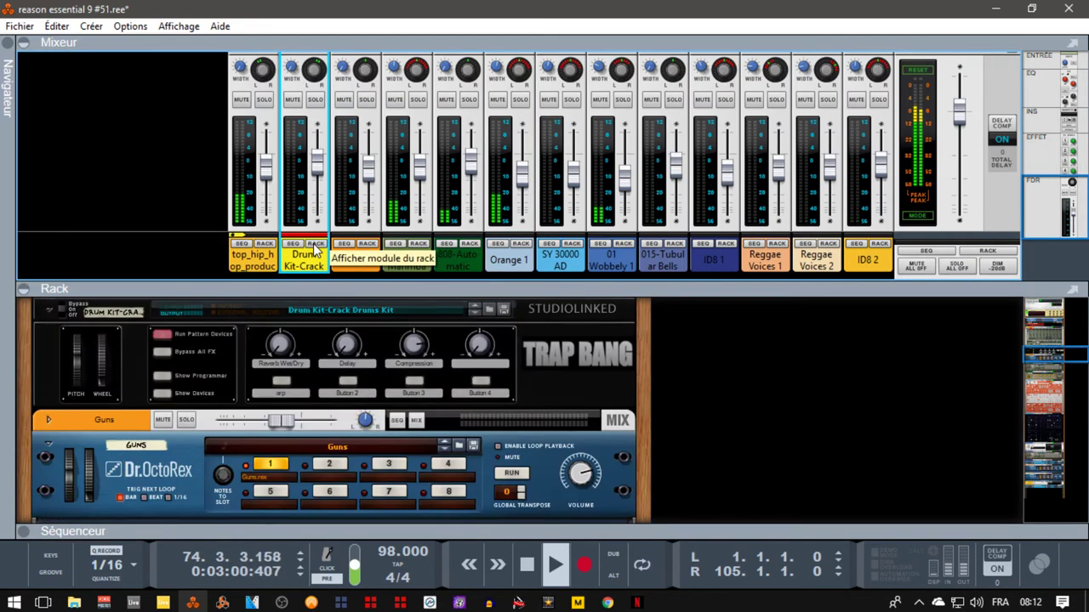
pyautogui.click(366, 246)
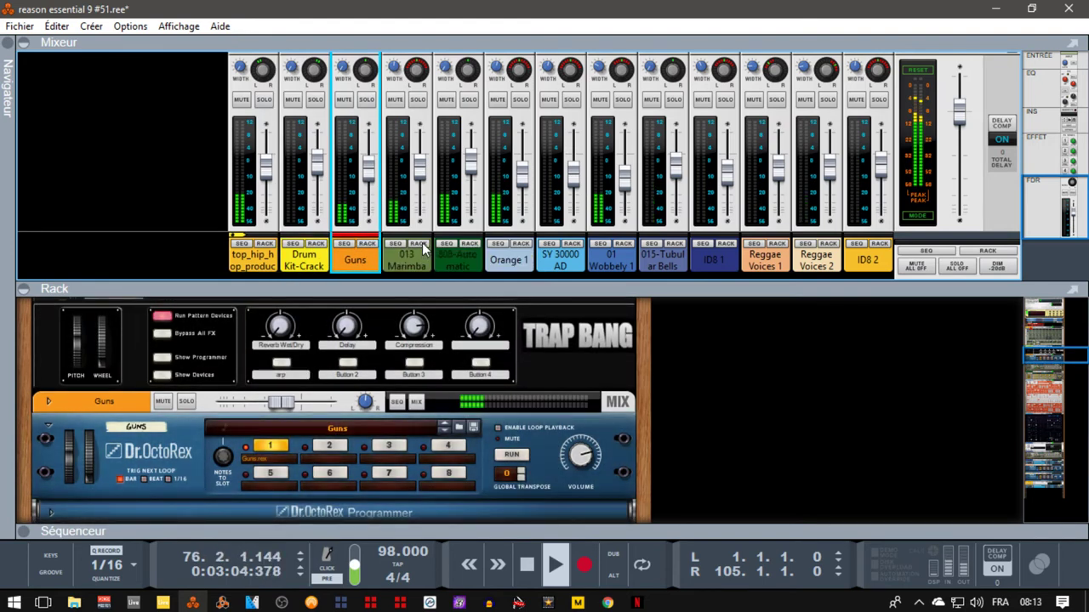
pyautogui.click(422, 246)
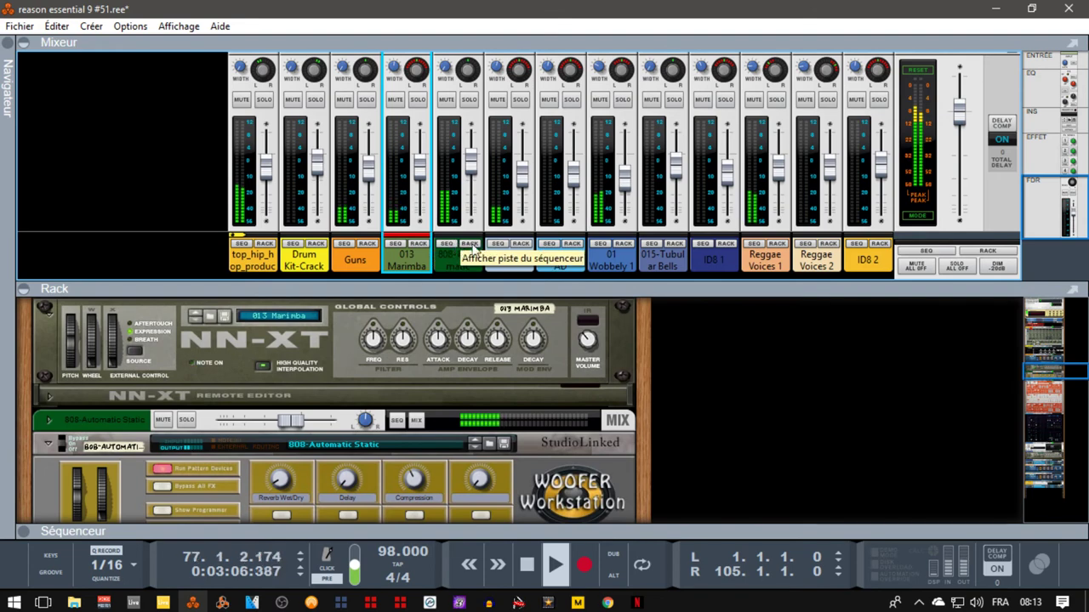
pyautogui.click(472, 246)
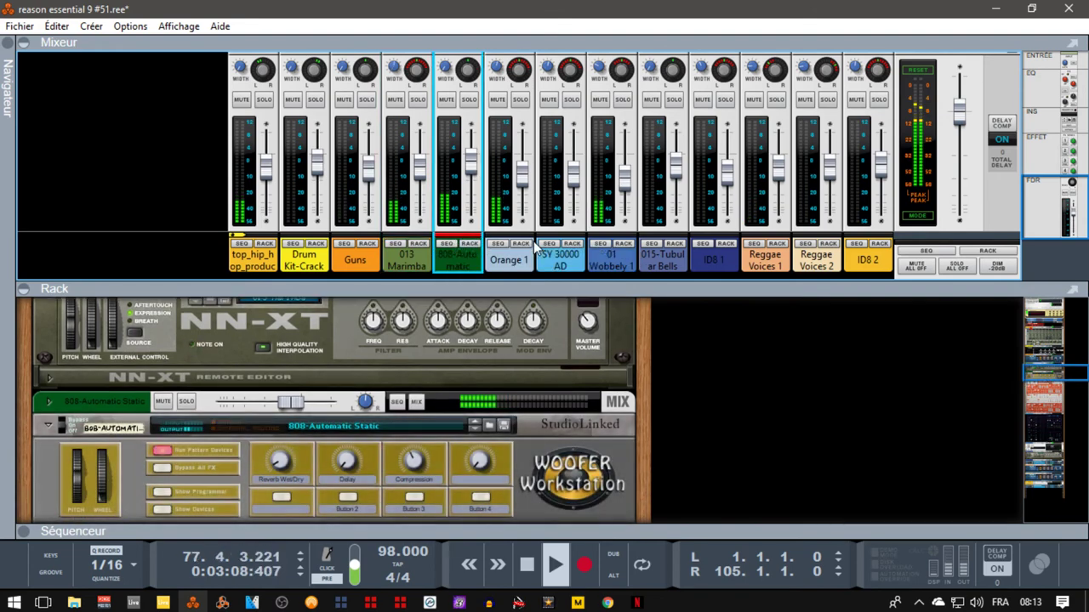
# Bring up the rack devices of the Orange 1, SY 30000 AD, 01 Wobbely 1 and 015-Tubular Bells channels one after another
pyautogui.click(528, 245)
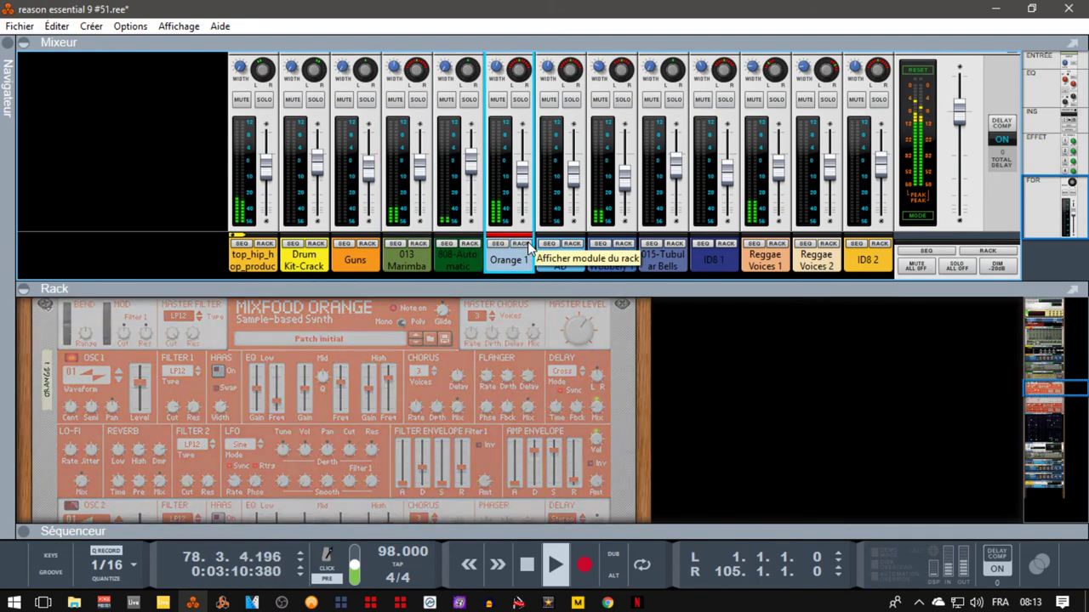
pyautogui.click(576, 246)
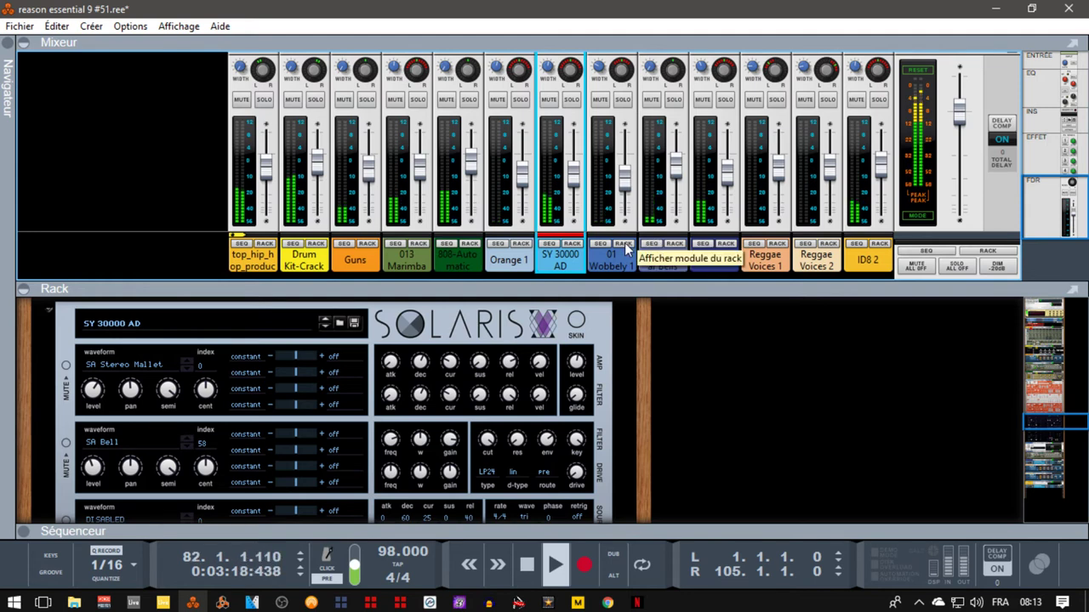
pyautogui.click(624, 246)
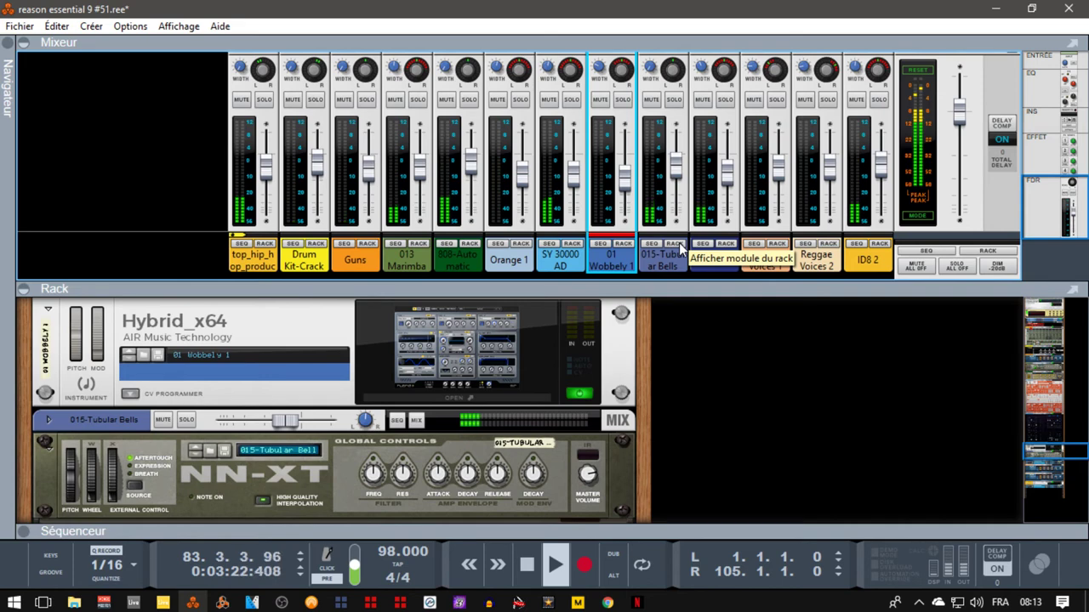
pyautogui.click(678, 246)
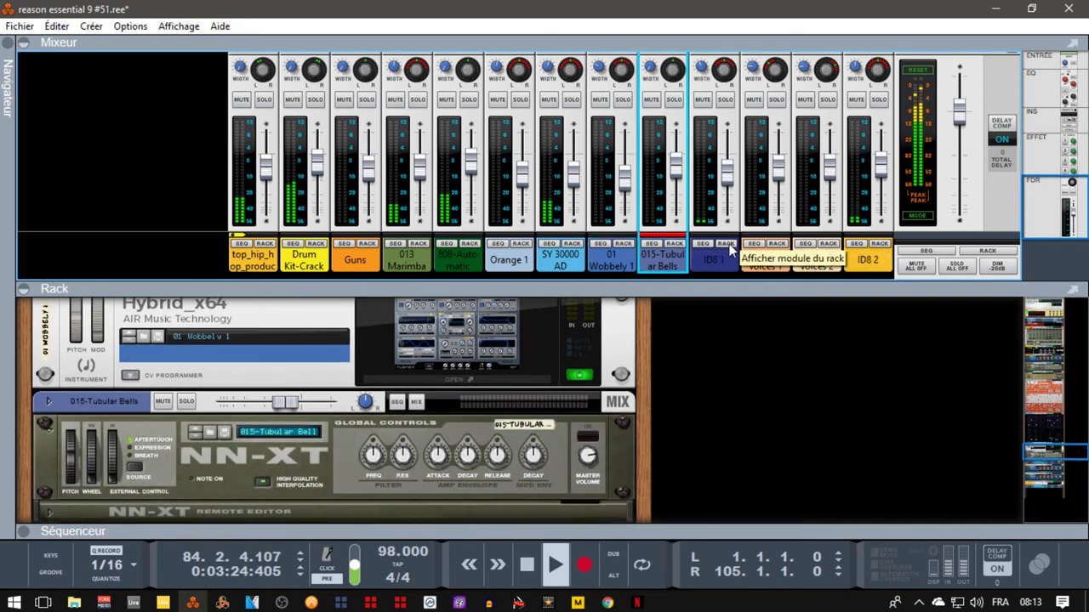
# View the rack devices of the ID8 1, Reggae Voices 1, Reggae Voices 2 and ID8 2 channels, and return to the full sequencer arrangement
pyautogui.click(728, 245)
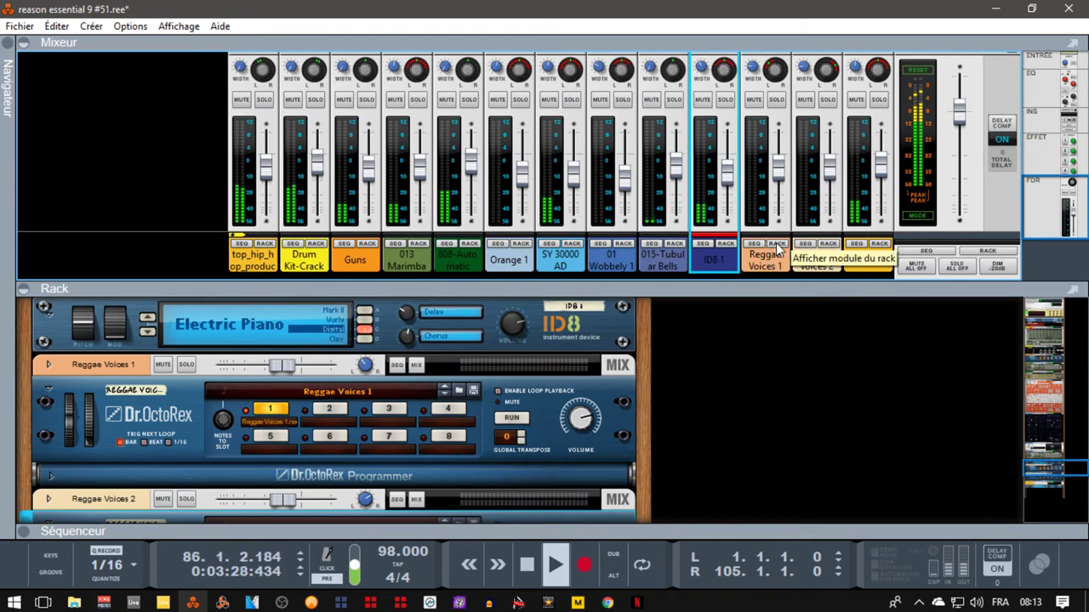
pyautogui.click(777, 246)
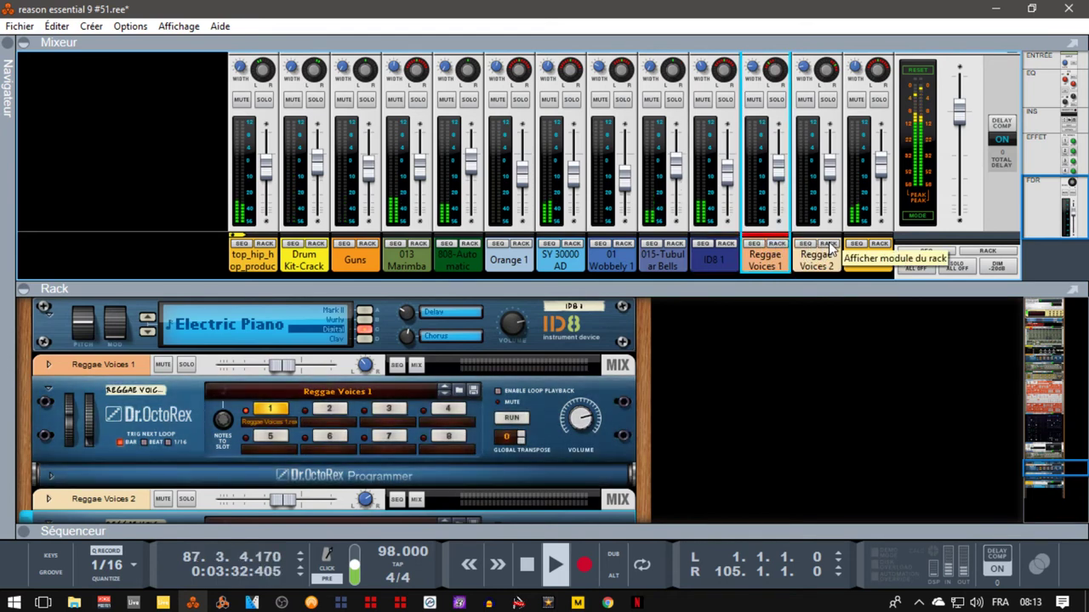
pyautogui.click(829, 247)
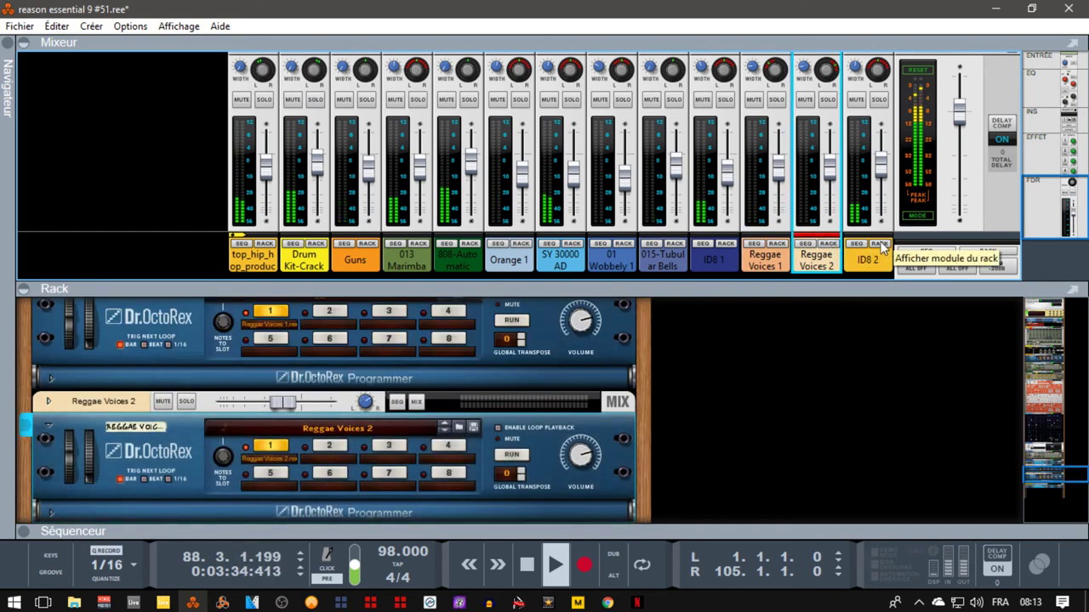
pyautogui.click(882, 247)
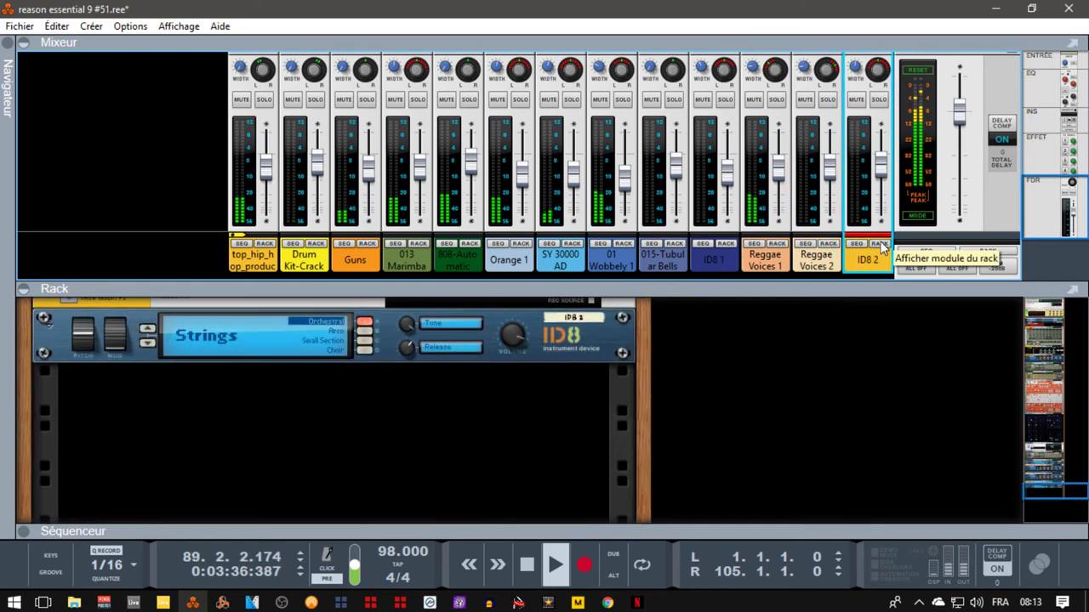
pyautogui.press('F7')
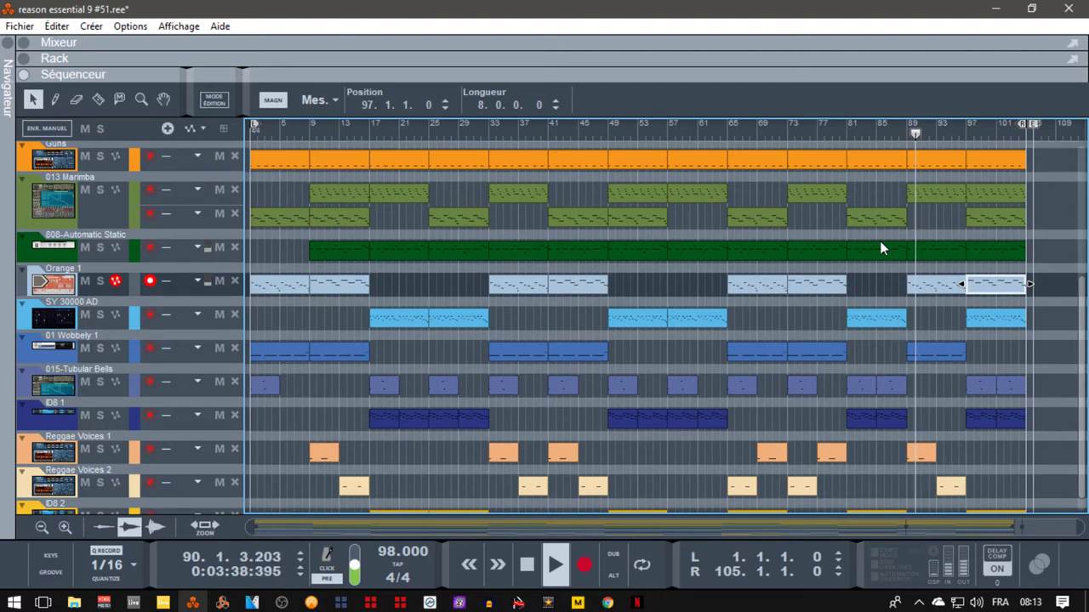